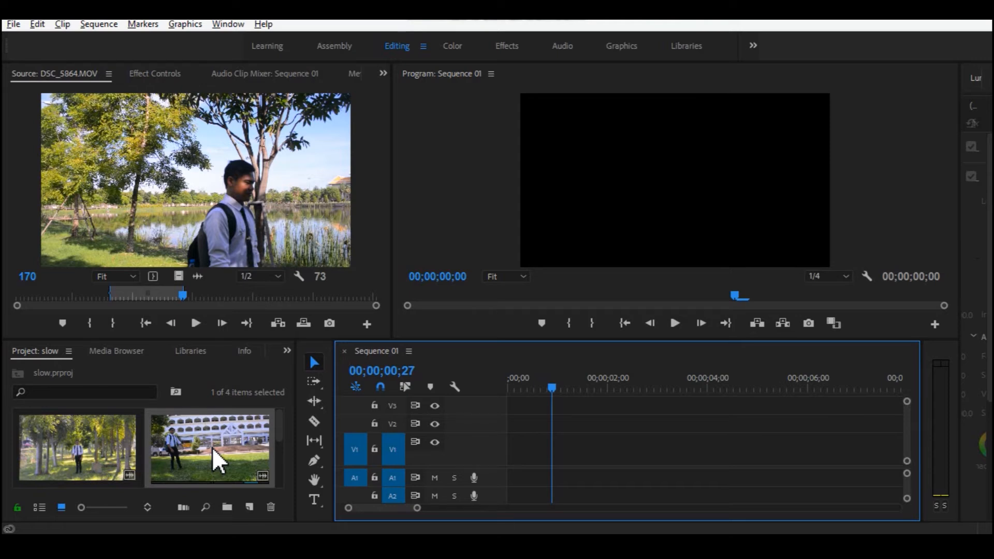
Place DSC_5866.MOV at the start of the Video 1 track and delete its audio.
drag(213, 449, 512, 468)
drag(538, 378, 473, 389)
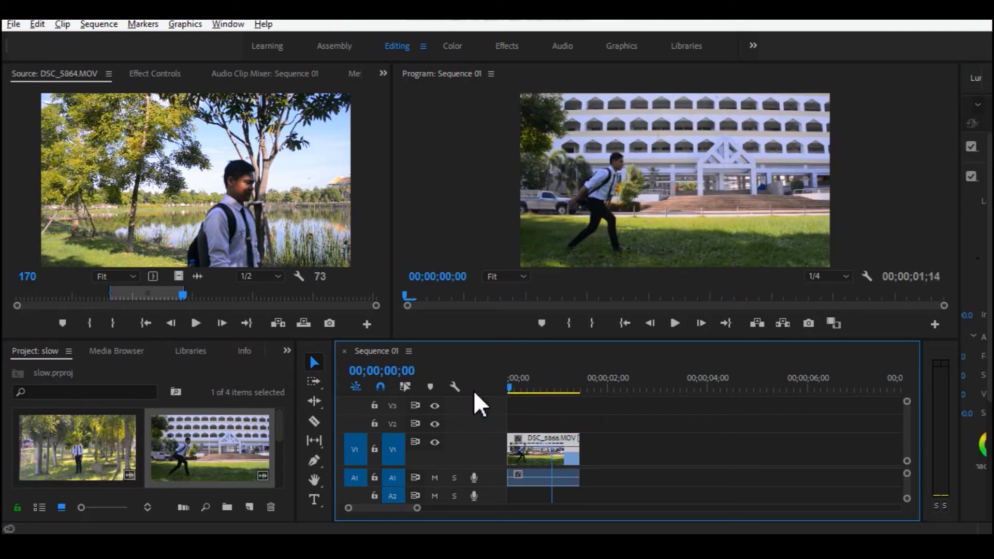
alt+click(554, 479)
key(Delete)
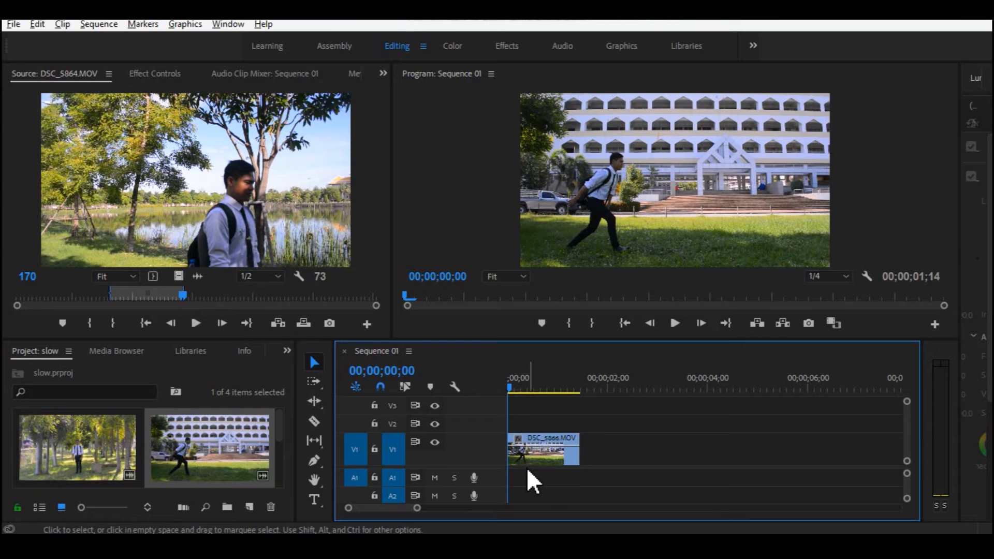
Increase the height of the Video 1 track and make the timeline panel taller.
scroll(535, 456, up, 1)
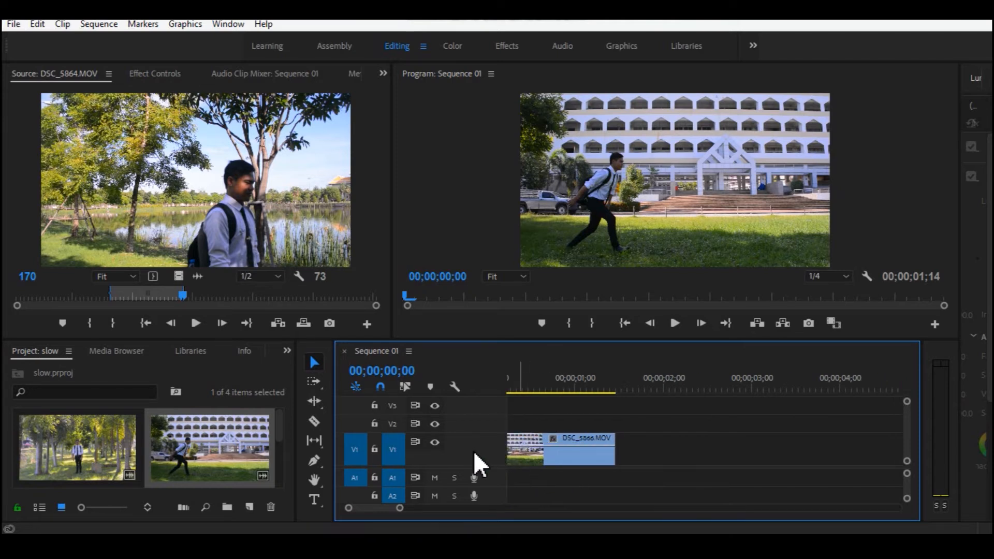
scroll(473, 450, up, 5)
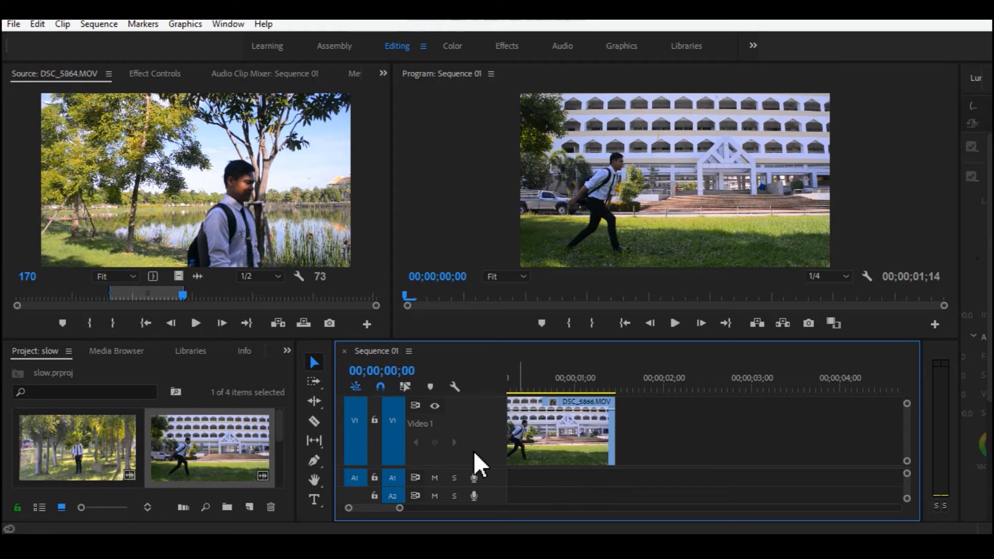
scroll(530, 439, up, 2)
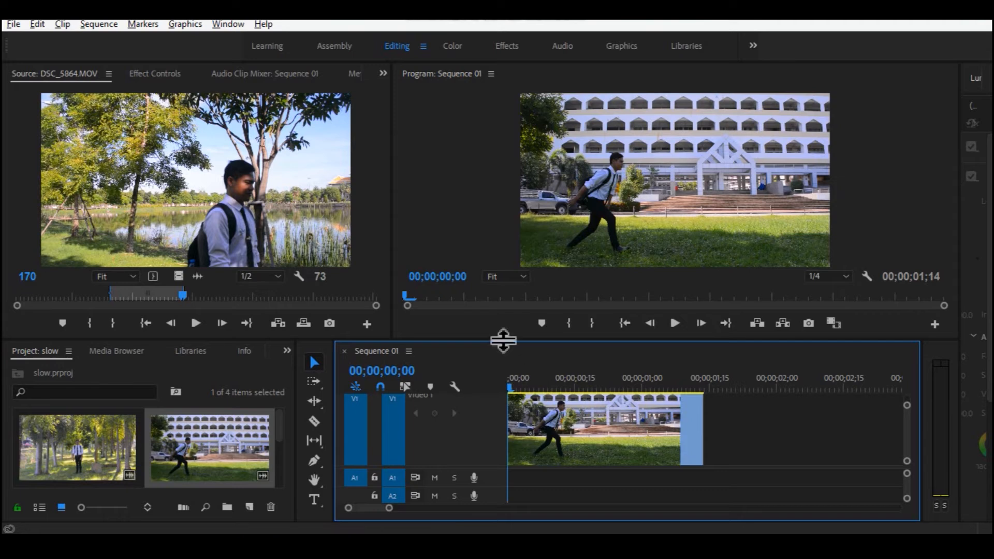
drag(503, 340, 499, 281)
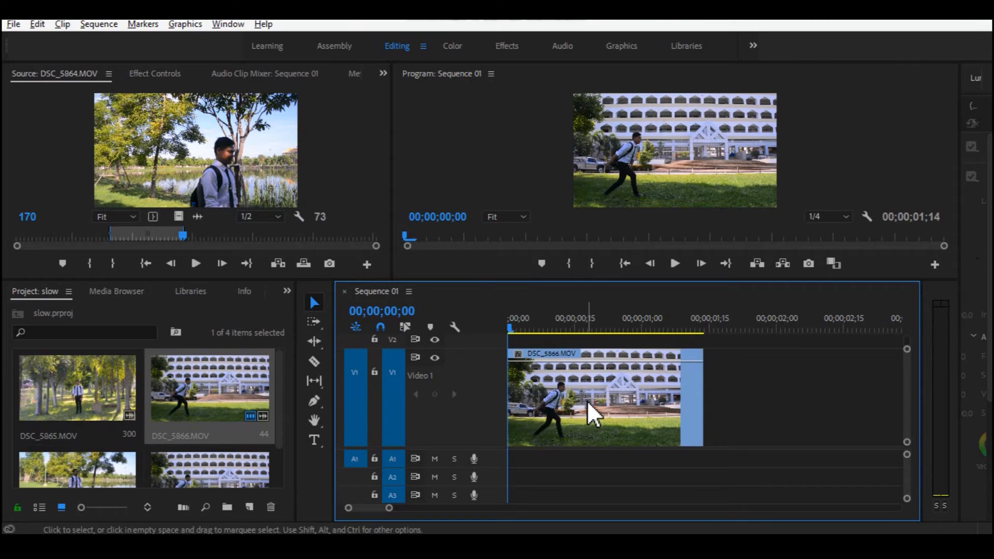
Show the Time Remapping speed keyframes on the DSC_5866.MOV clip.
click(574, 398)
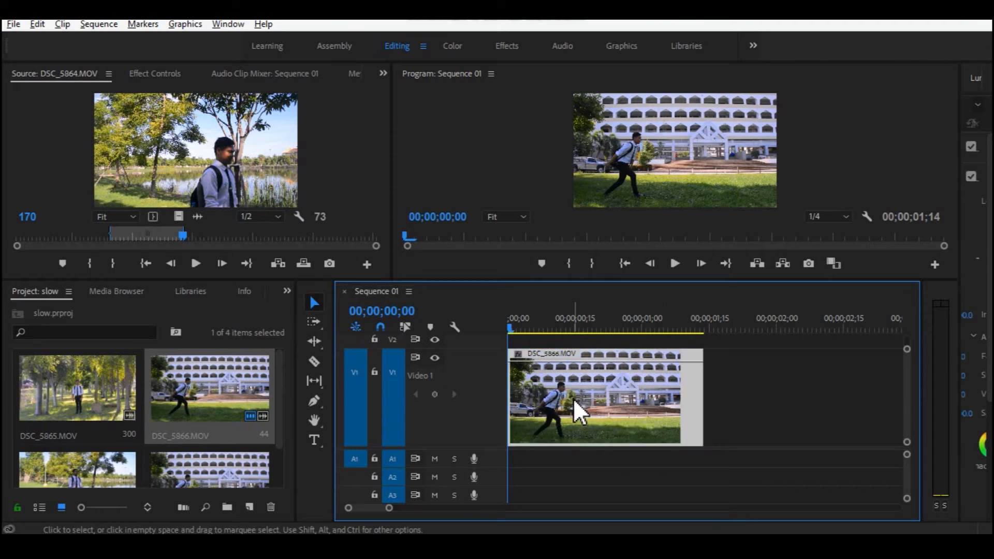
right_click(535, 399)
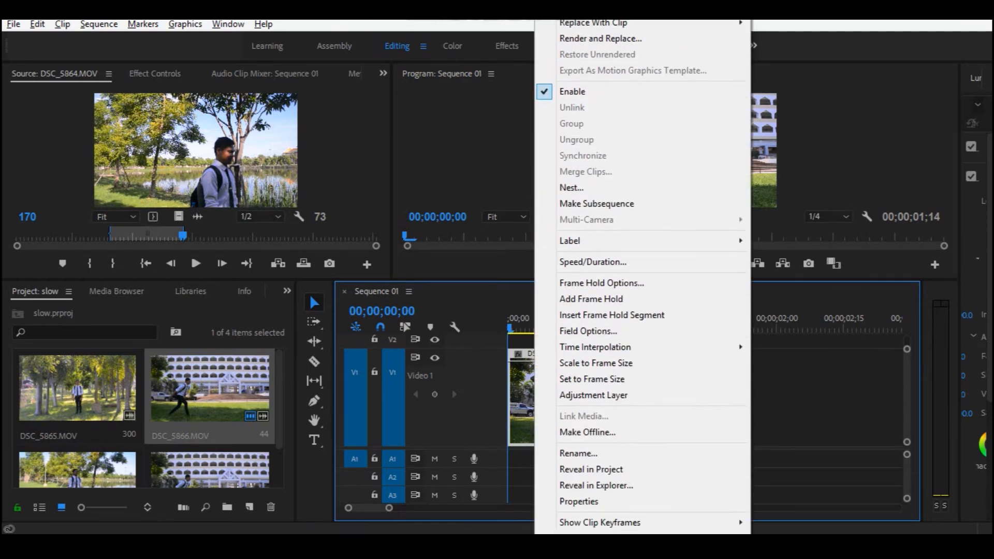
mouse_move(596, 523)
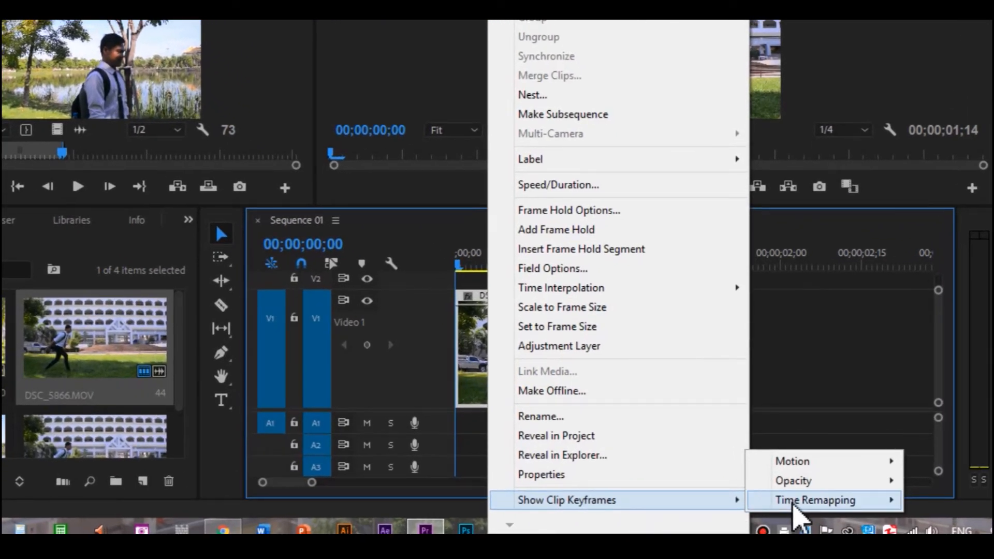
mouse_move(823, 504)
click(943, 501)
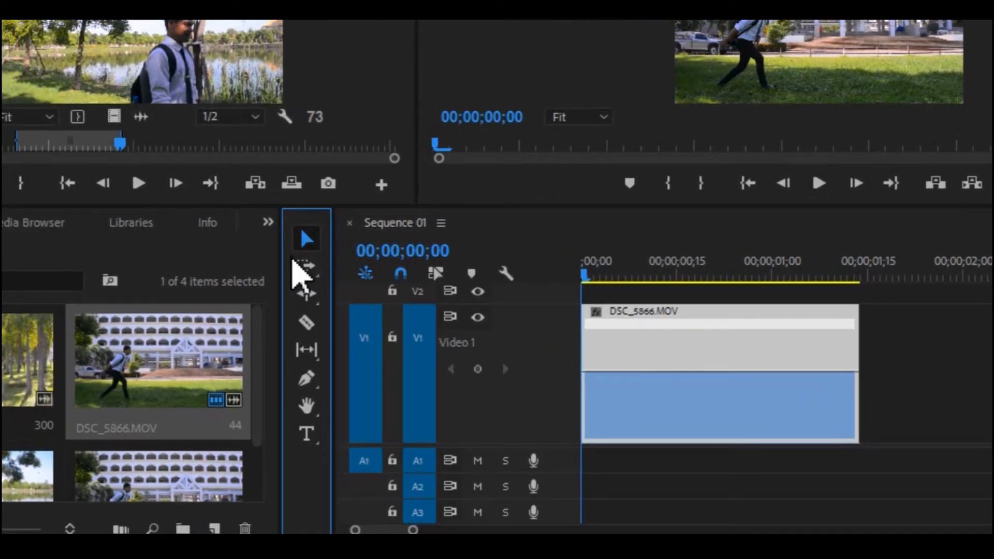
Find the start of the jump and add a speed keyframe there with the Pen tool, at 00;00;00;12.
click(306, 381)
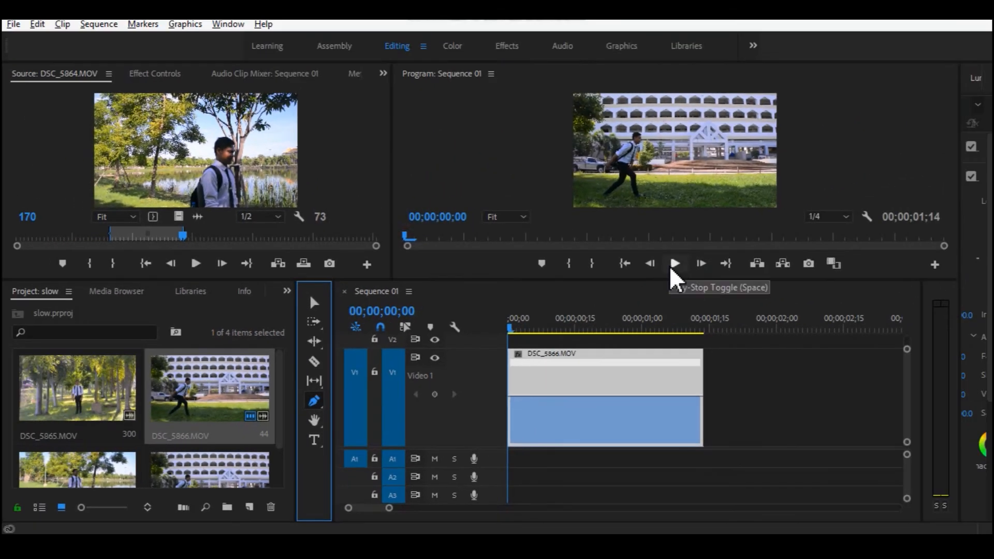
click(819, 183)
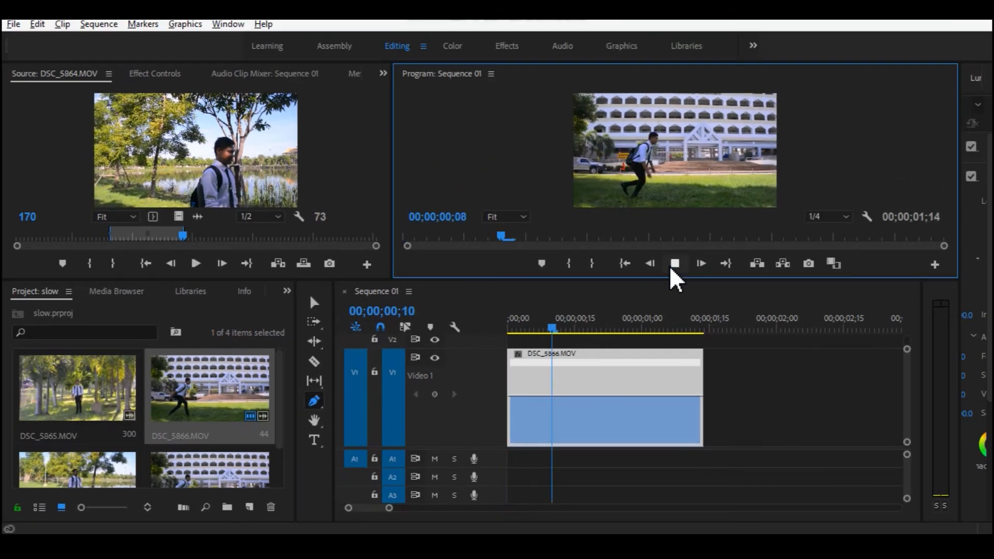
click(675, 263)
drag(603, 336, 564, 337)
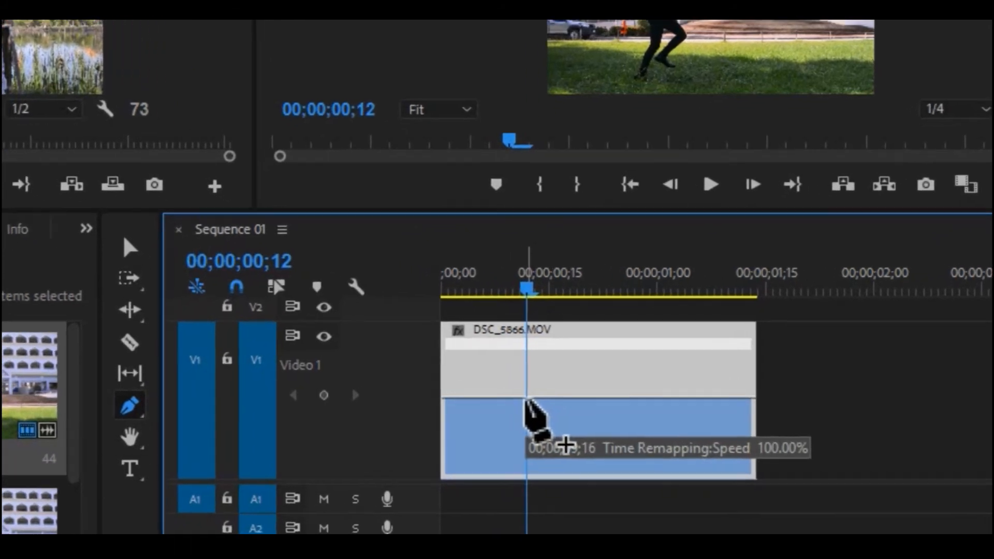
click(526, 401)
drag(526, 289, 493, 352)
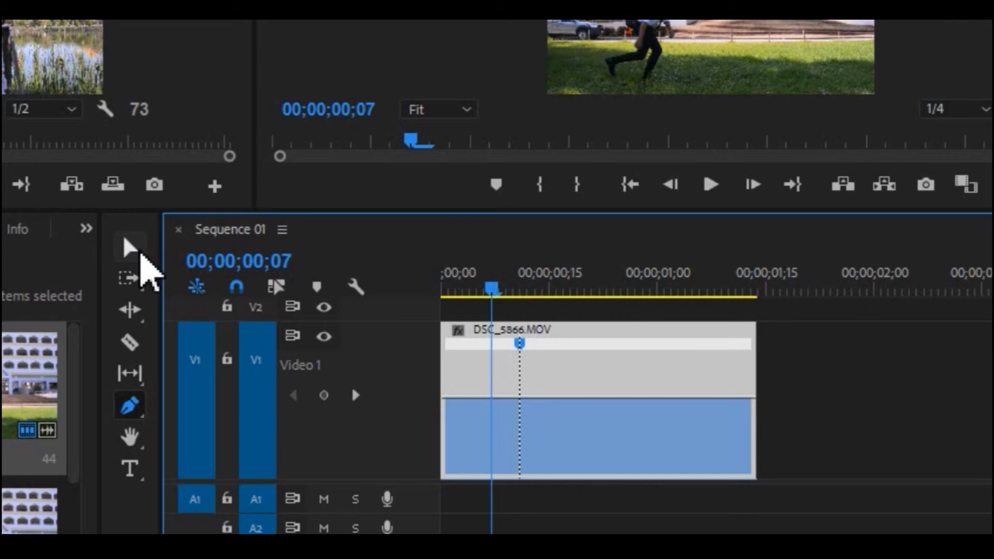
Lower the speed of the clip section after the keyframe to well below 73% for slow motion.
click(130, 248)
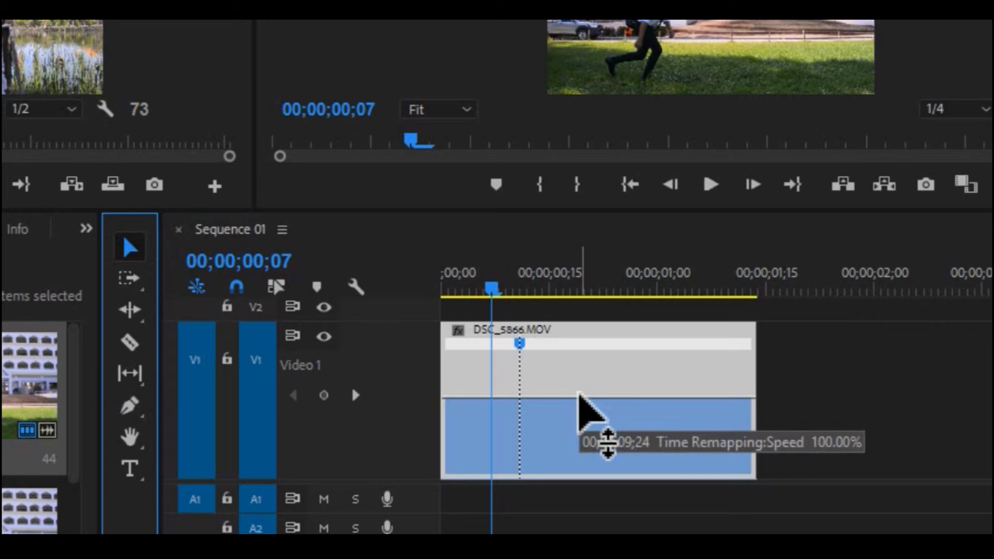
click(607, 442)
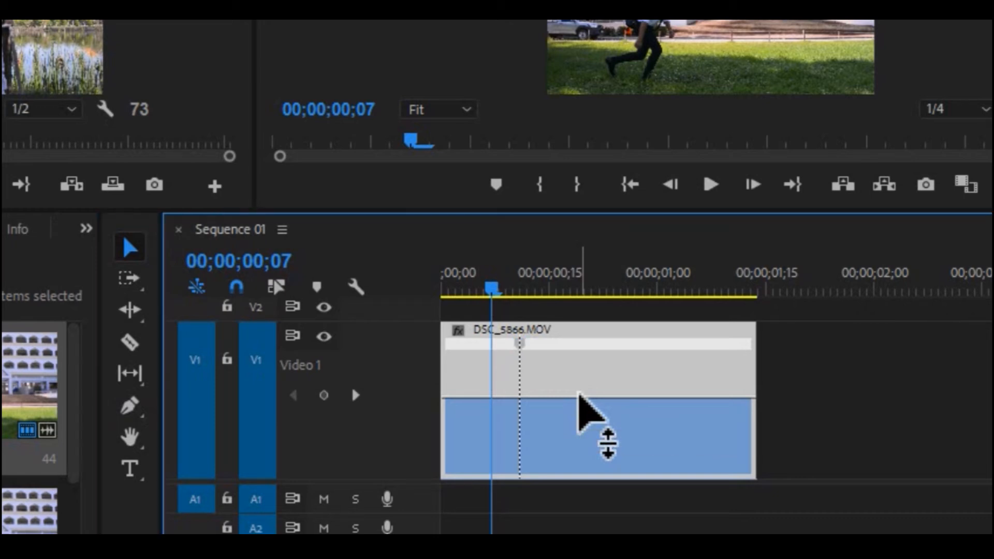
drag(579, 396, 578, 408)
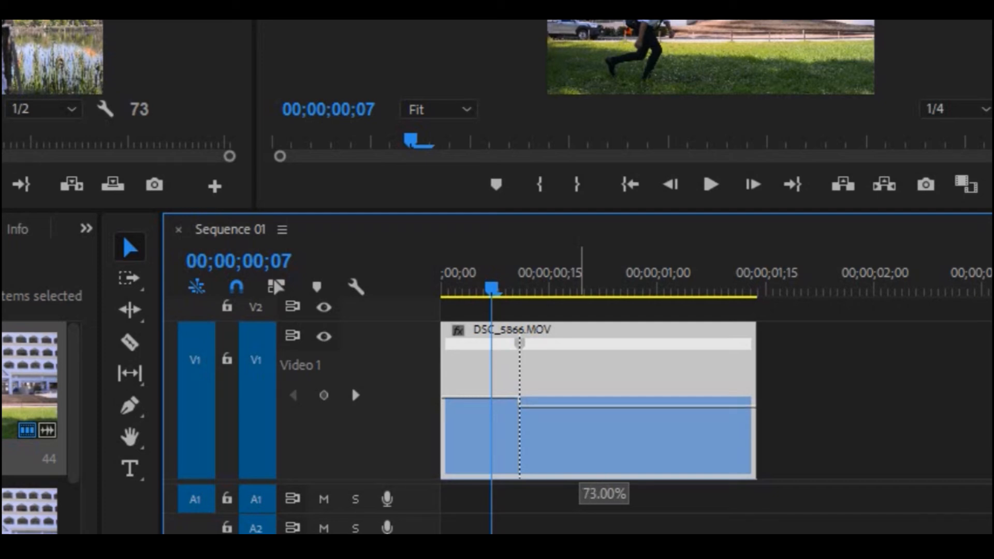
drag(579, 407, 579, 423)
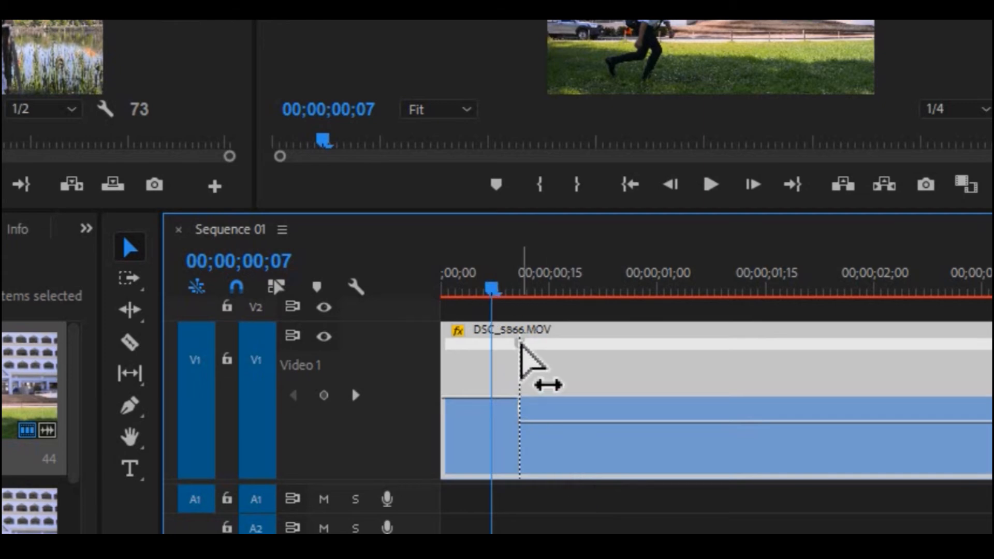
Split the speed keyframe into a gradual ramp and smooth its slope into a curve.
drag(520, 343, 592, 348)
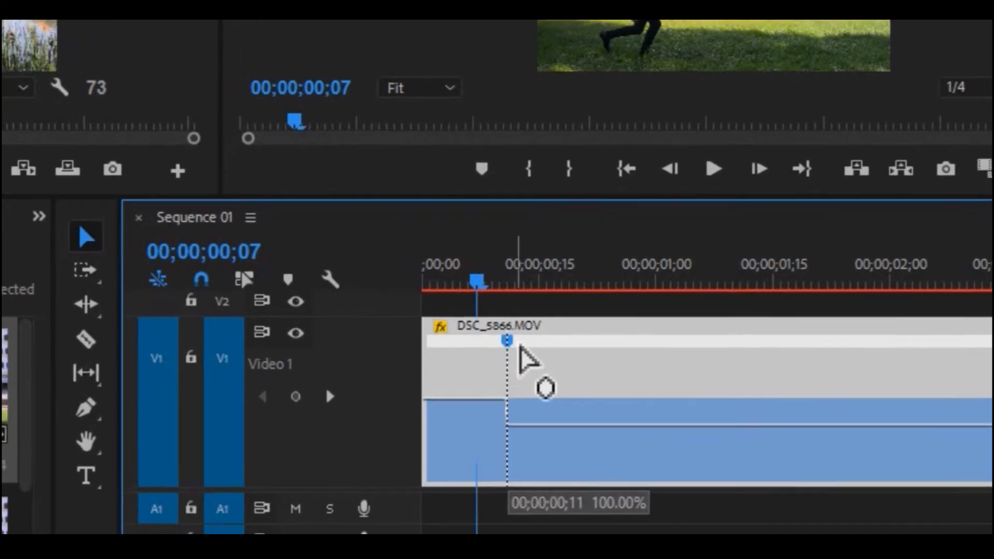
drag(590, 314, 607, 321)
click(559, 369)
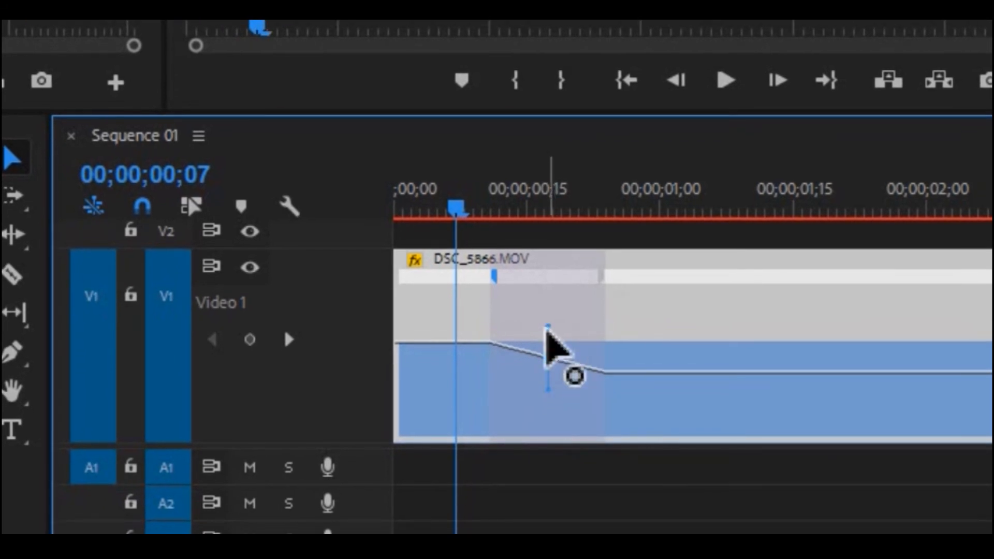
drag(547, 327, 489, 322)
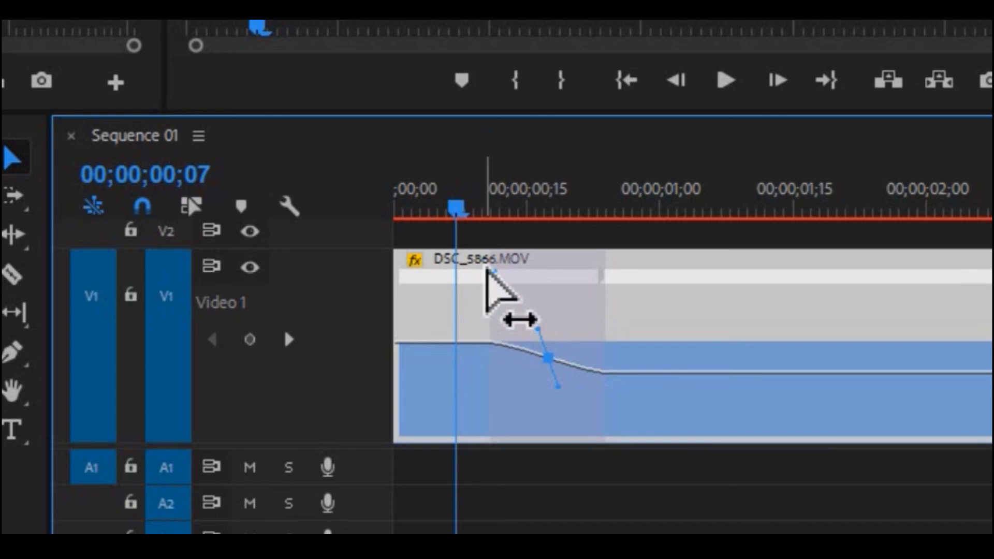
Play the sequence from 00;00;00;06 to preview the slowdown.
drag(457, 212, 447, 211)
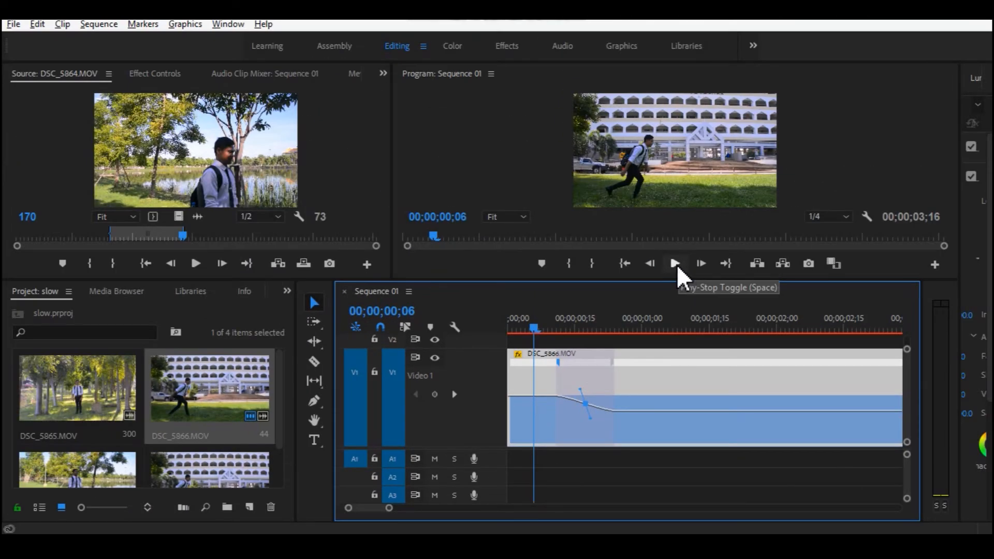
click(676, 264)
click(675, 264)
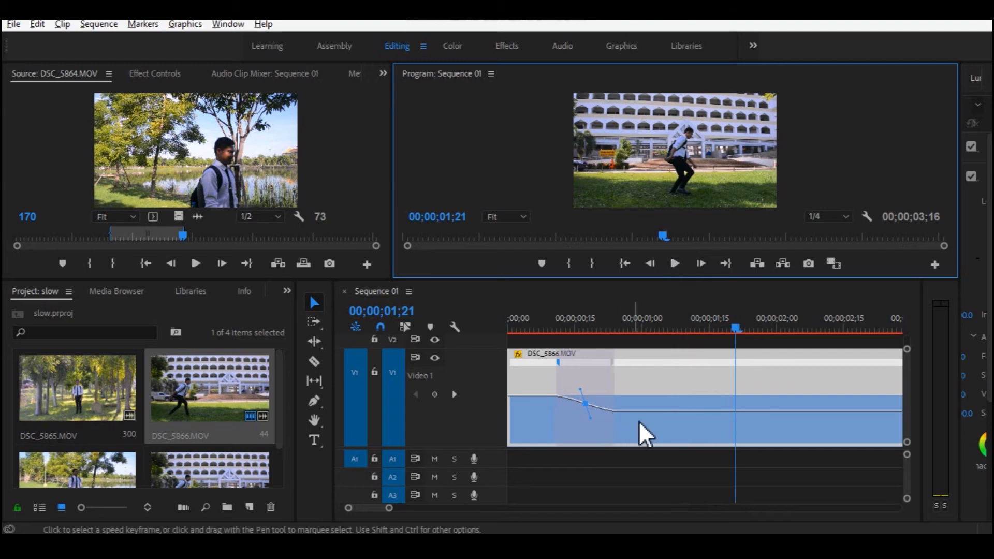
Add a second speed keyframe with the Pen tool at 00;00;01;27.
key(minus)
key(minus)
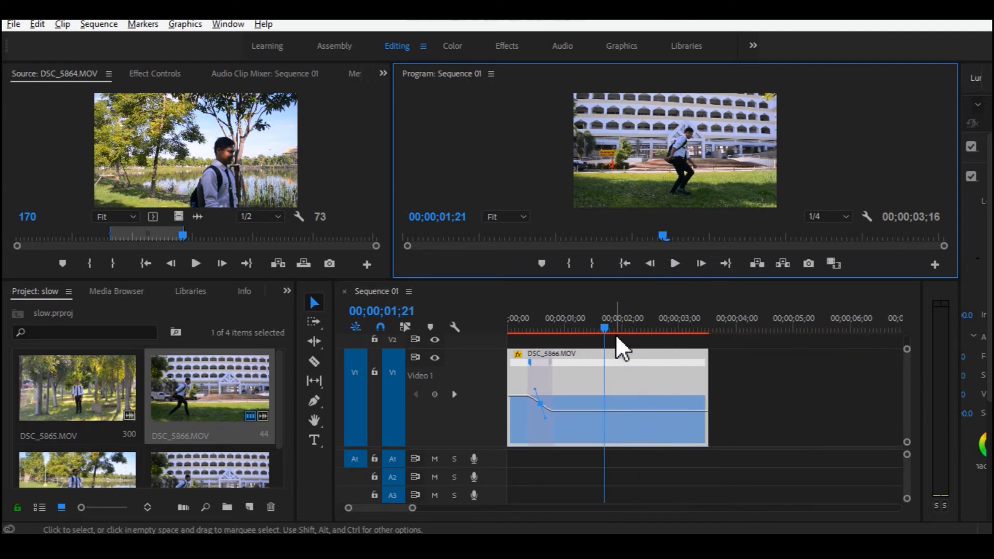
drag(603, 327, 615, 329)
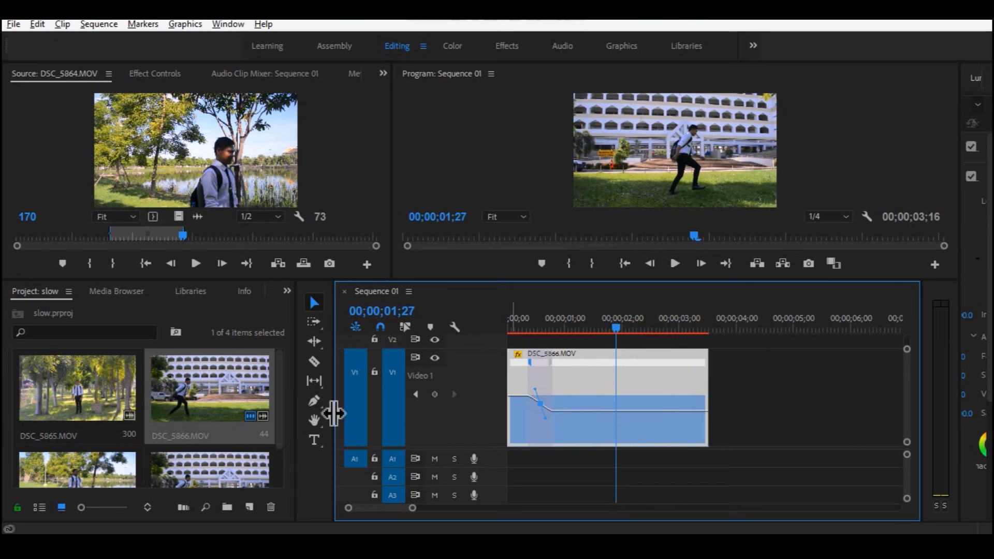
click(314, 401)
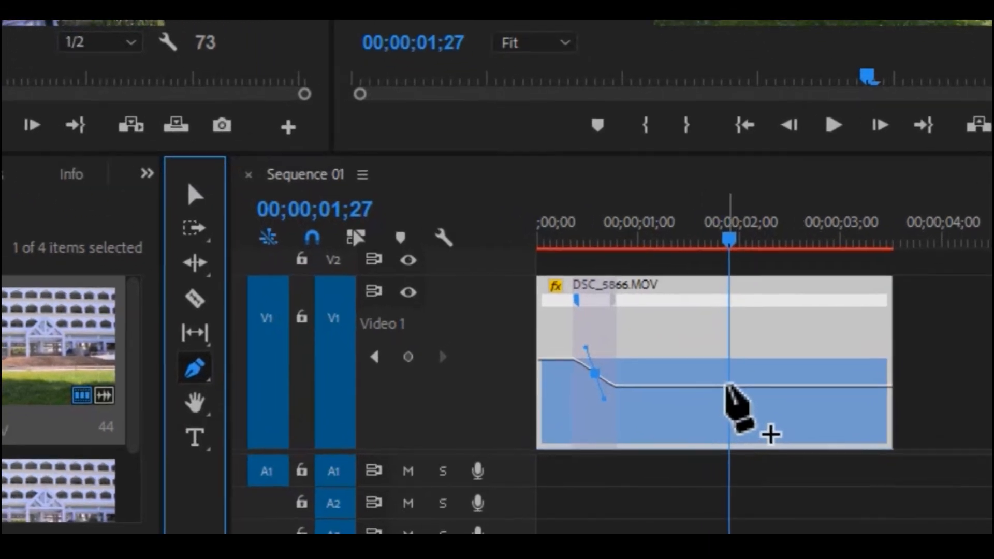
click(728, 386)
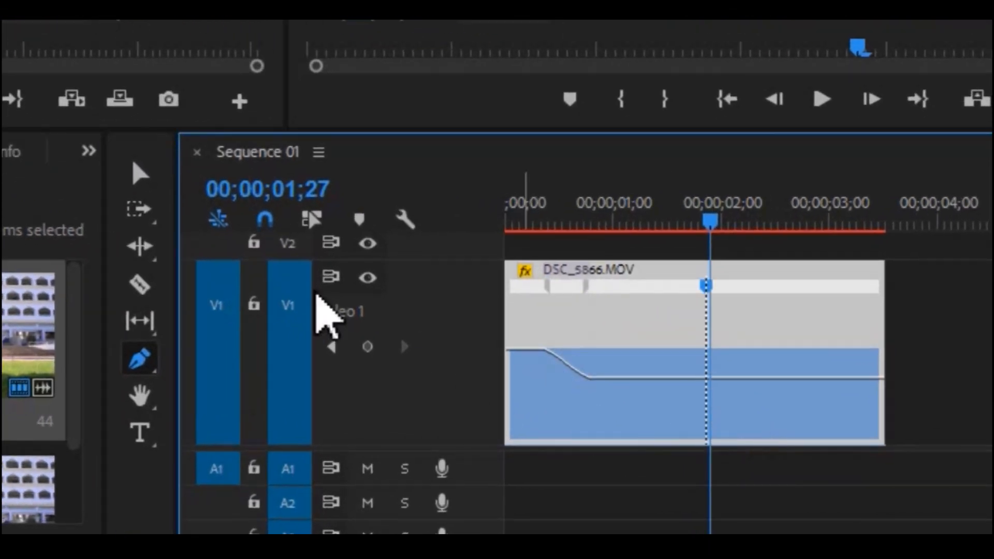
Raise the speed of the clip section after the second keyframe to about 131%.
click(192, 199)
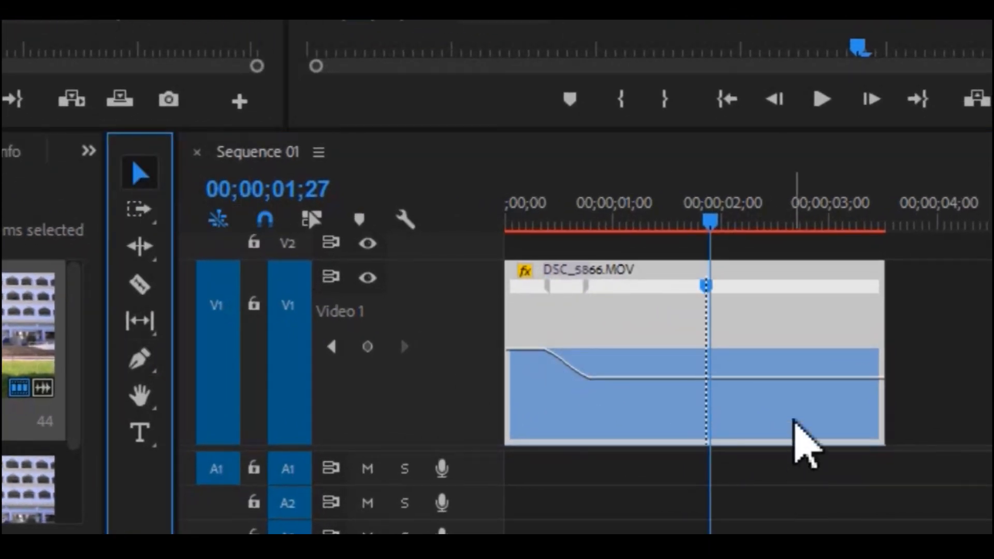
click(790, 369)
drag(790, 368, 791, 338)
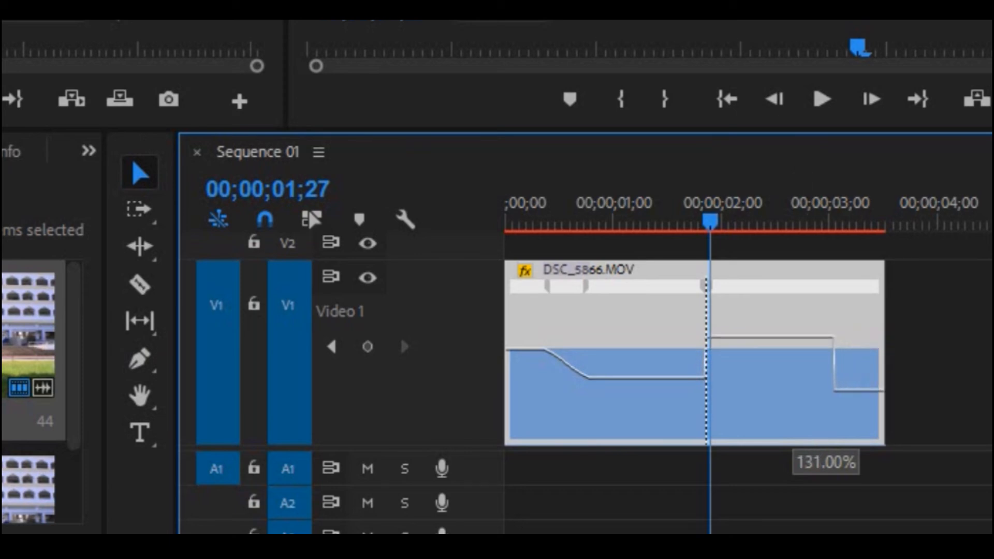
drag(791, 338, 791, 337)
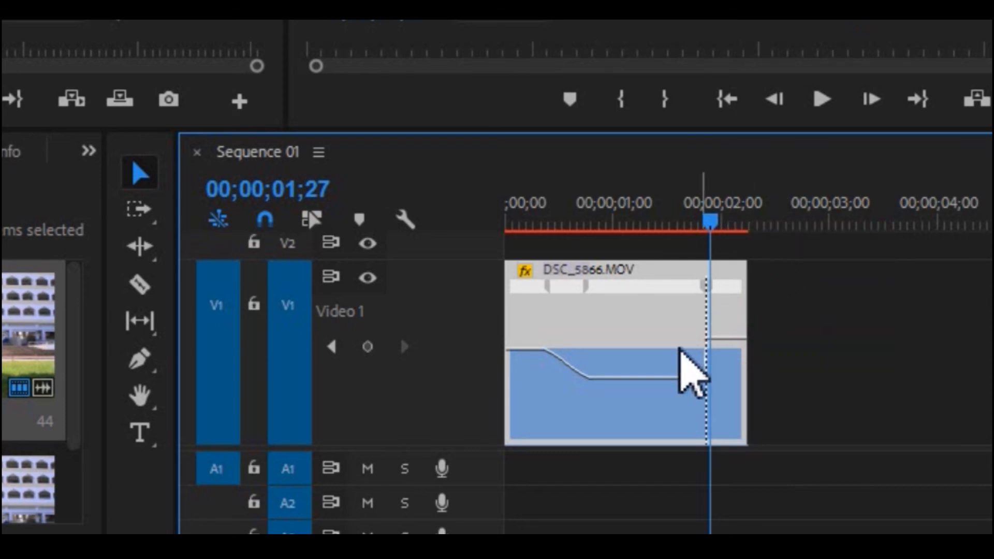
Split the second speed keyframe into a short ramp and smooth its slope into a curve.
scroll(705, 353, up, 6)
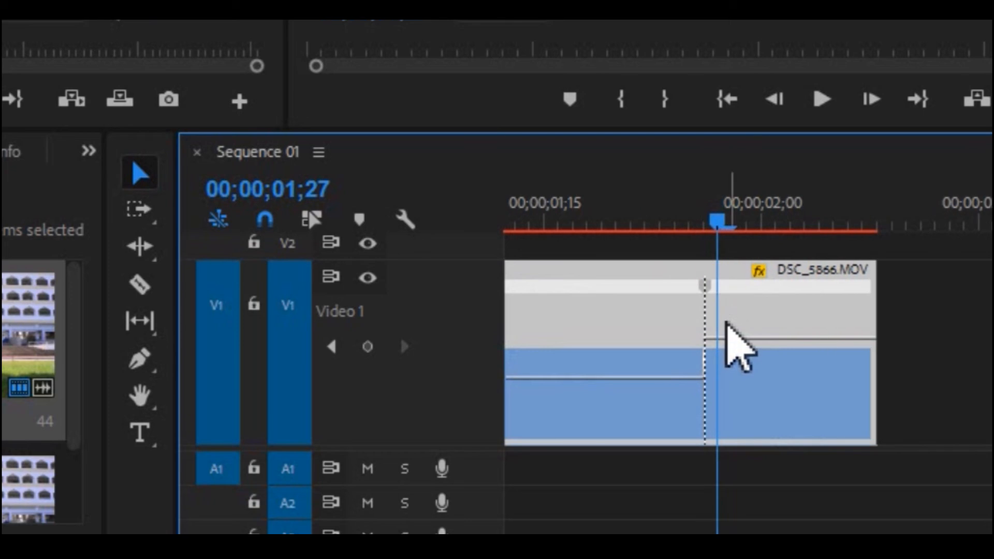
click(704, 285)
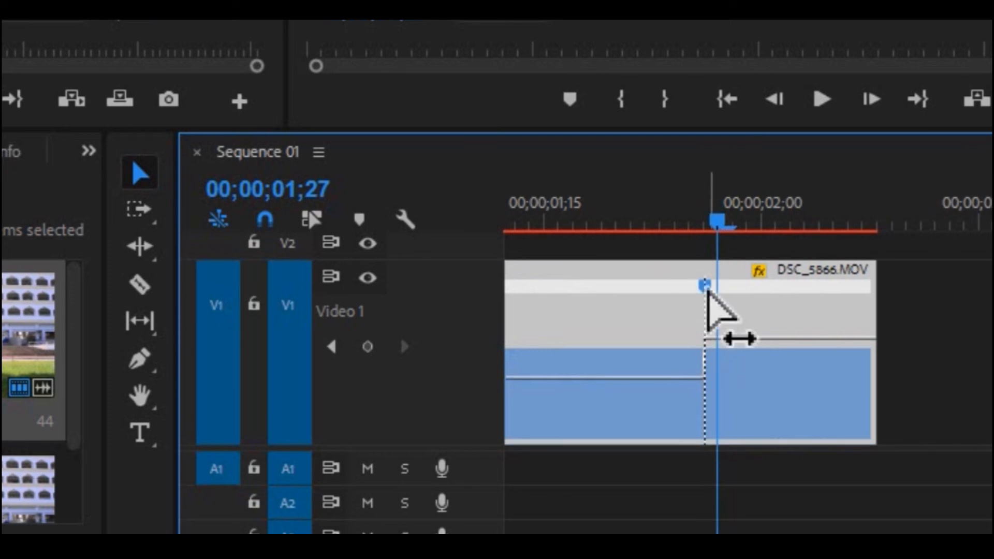
drag(707, 289, 777, 310)
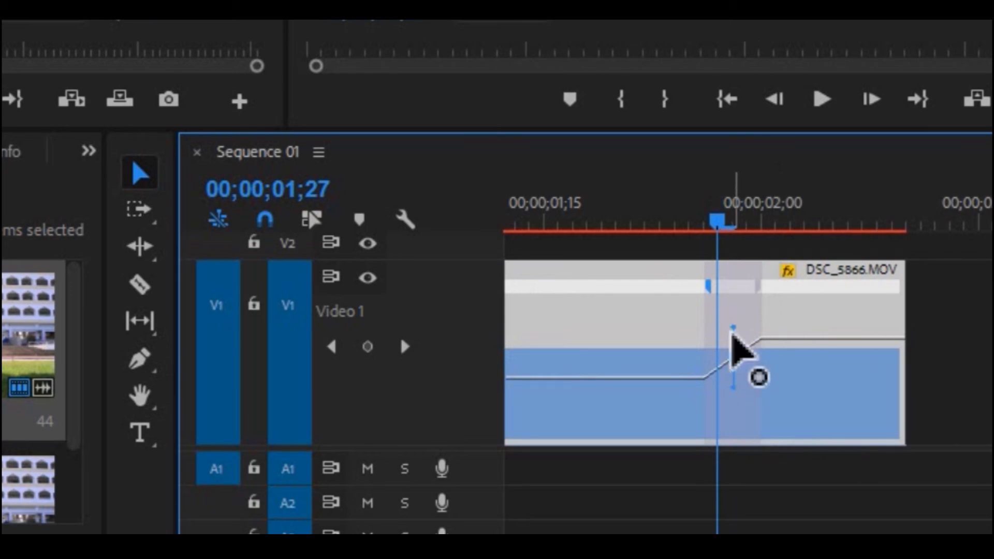
drag(737, 326, 823, 334)
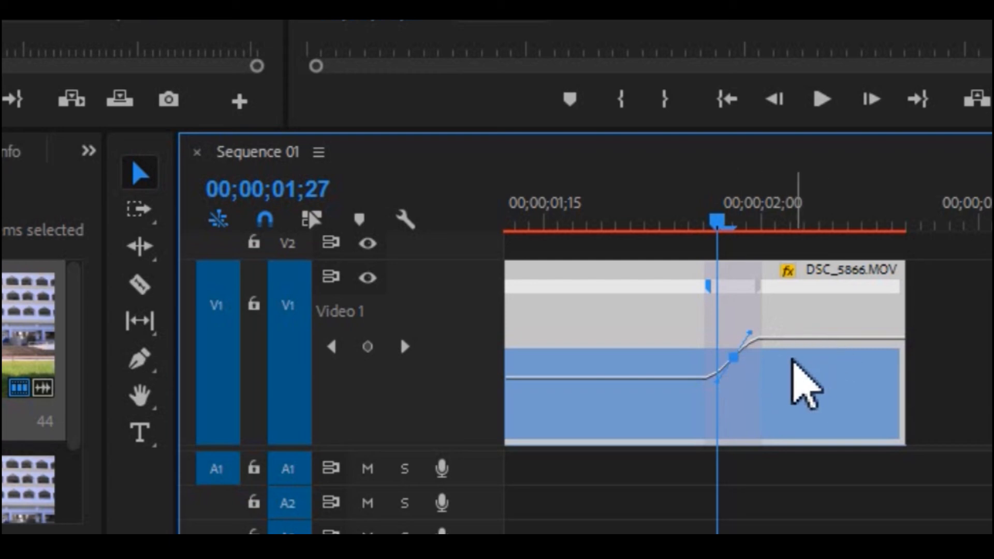
scroll(723, 367, down, 10)
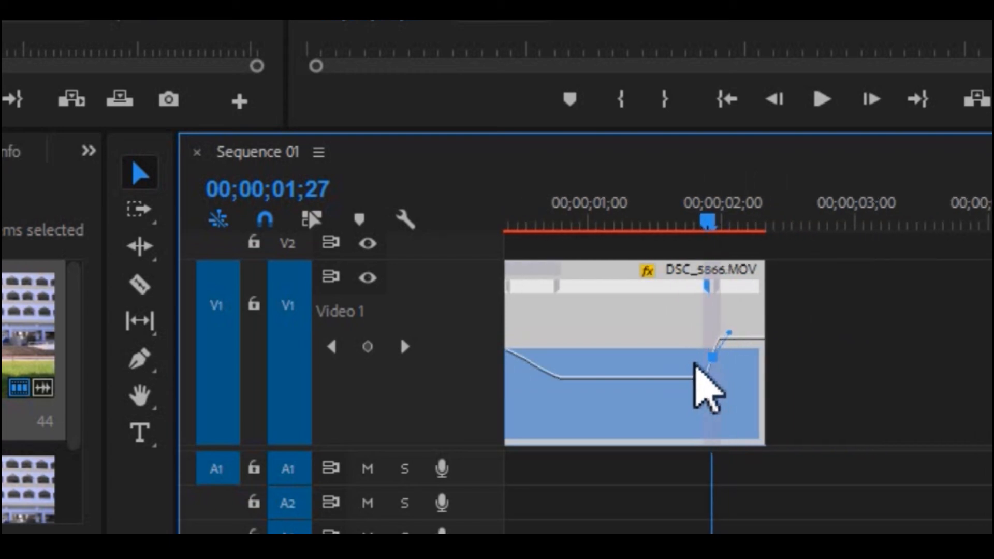
Play the sequence from the start to preview both speed ramps, and park the playhead at 00;00;00;28.
scroll(583, 342, down, 3)
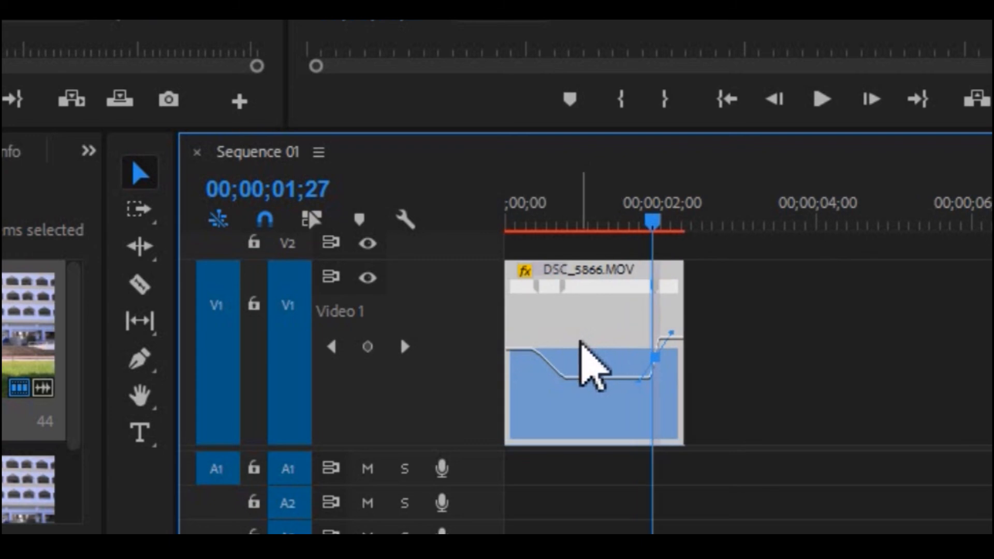
key(Home)
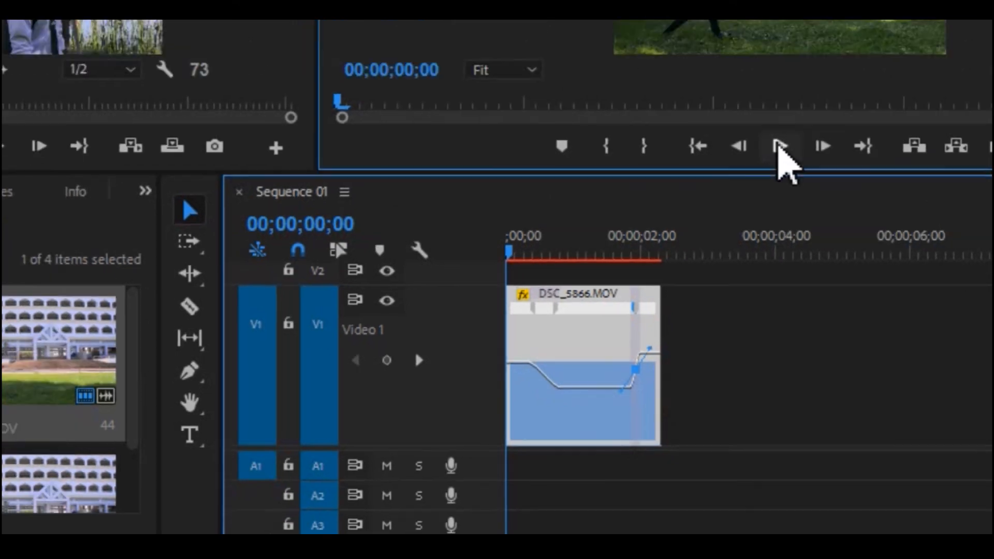
click(779, 148)
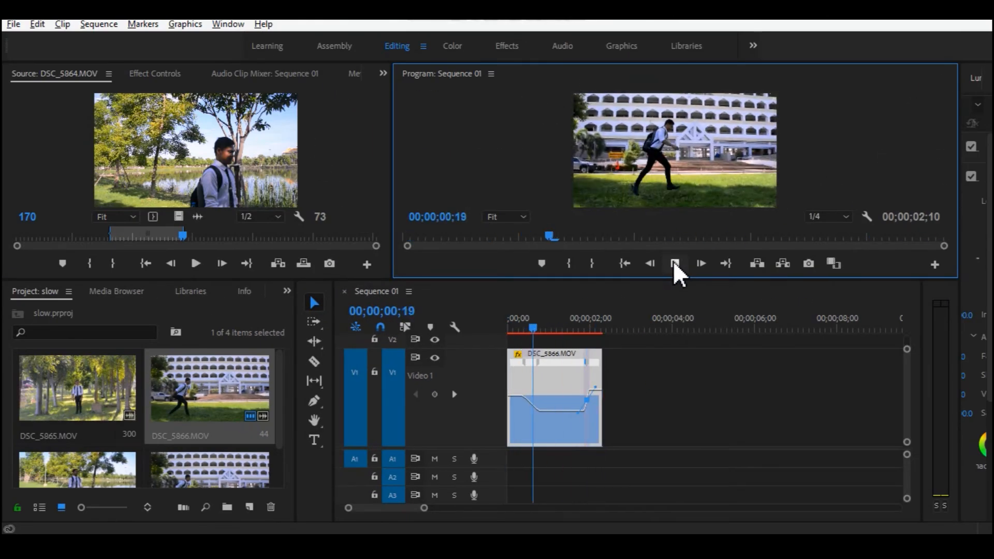
click(548, 327)
drag(548, 326, 546, 327)
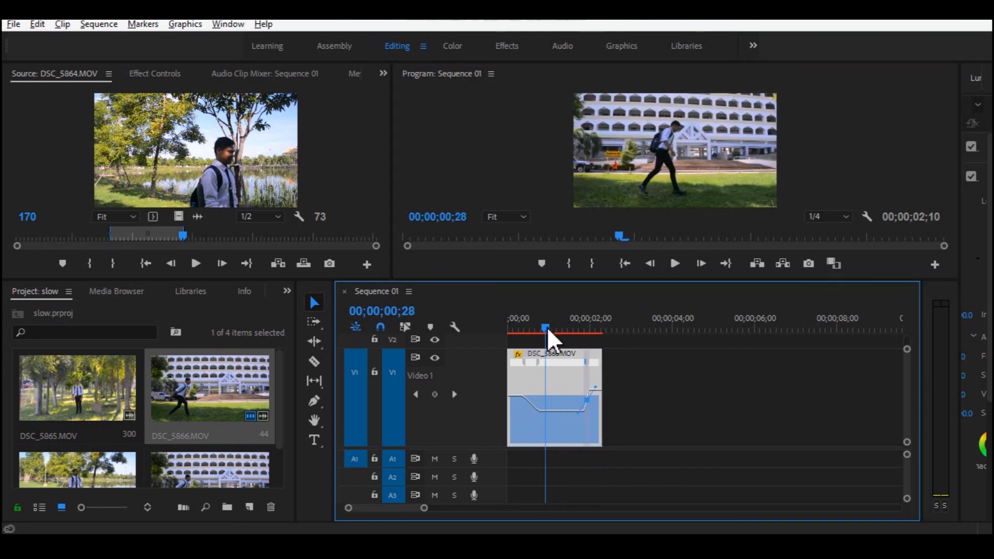
Render the selected DSC_5866.MOV clip with Render Selection for smooth playback.
click(558, 374)
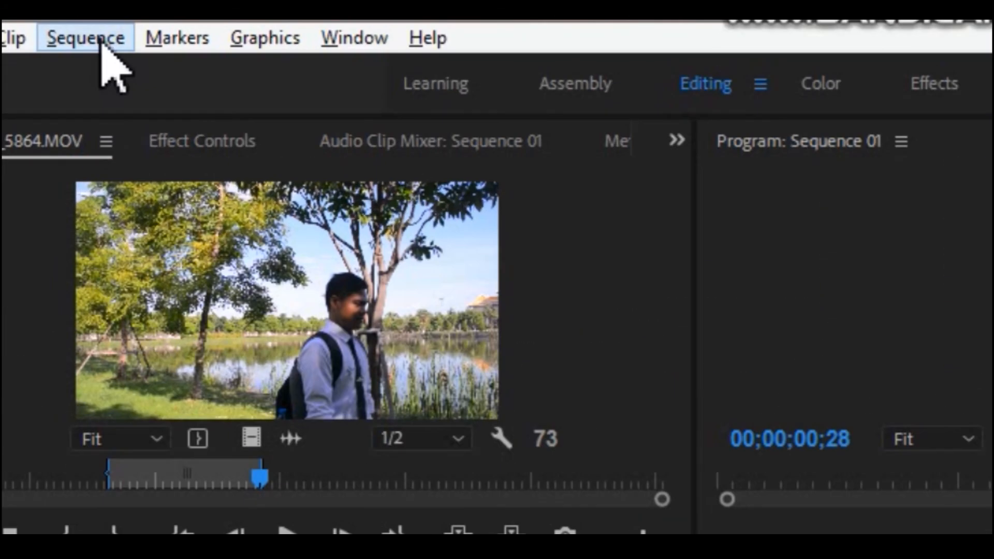
click(102, 41)
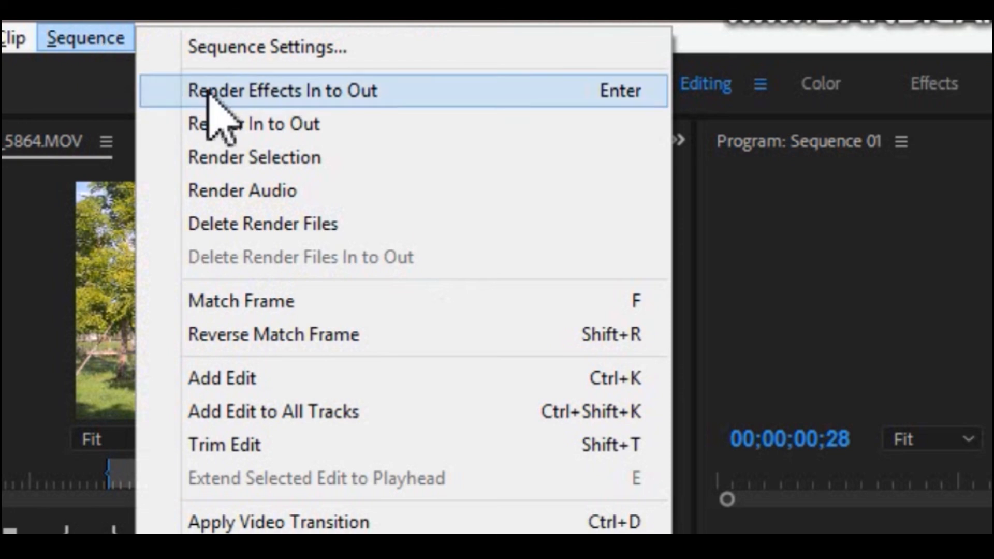
click(303, 161)
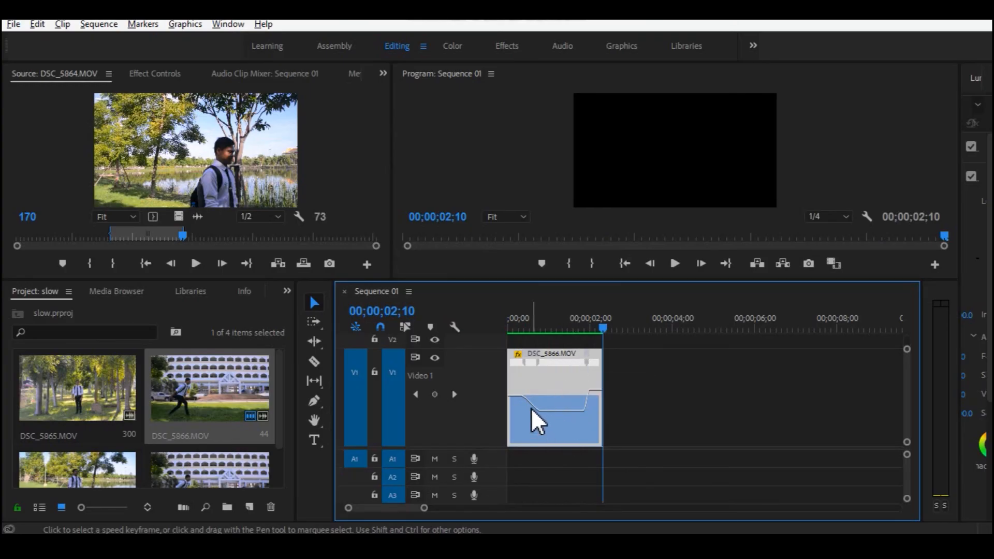
Move the playhead back to 00;00;00;09 and reduce the height of the Video 1 track to about half.
drag(541, 326, 519, 333)
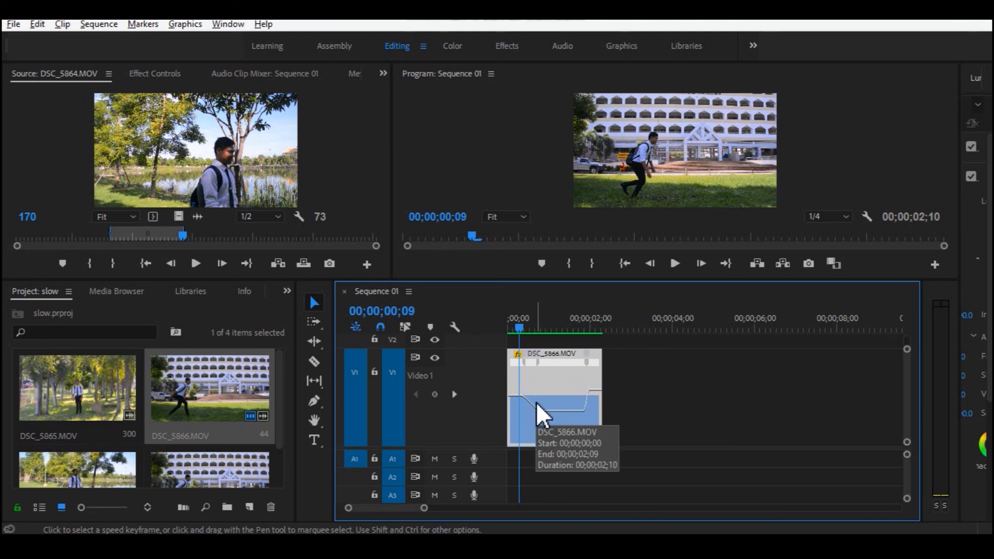
drag(481, 350, 482, 402)
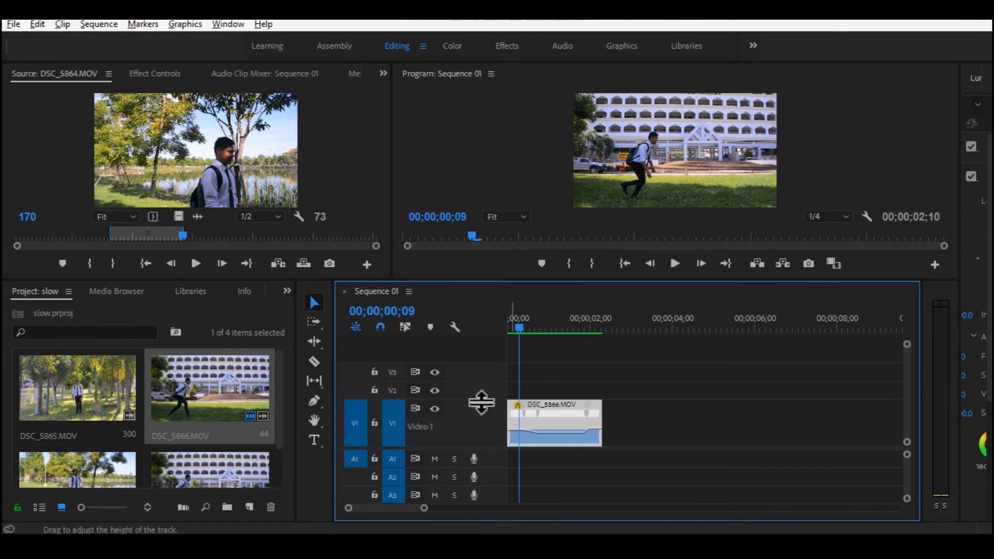